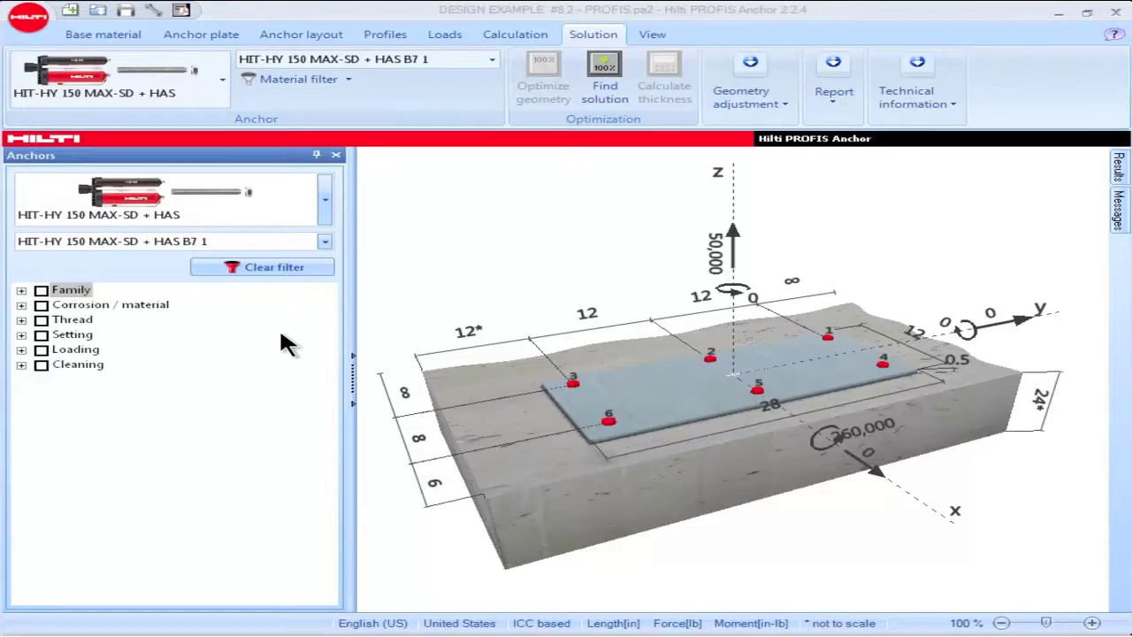
Step: Auto-hide the Anchors filter panel to widen the 3D model view
click(316, 155)
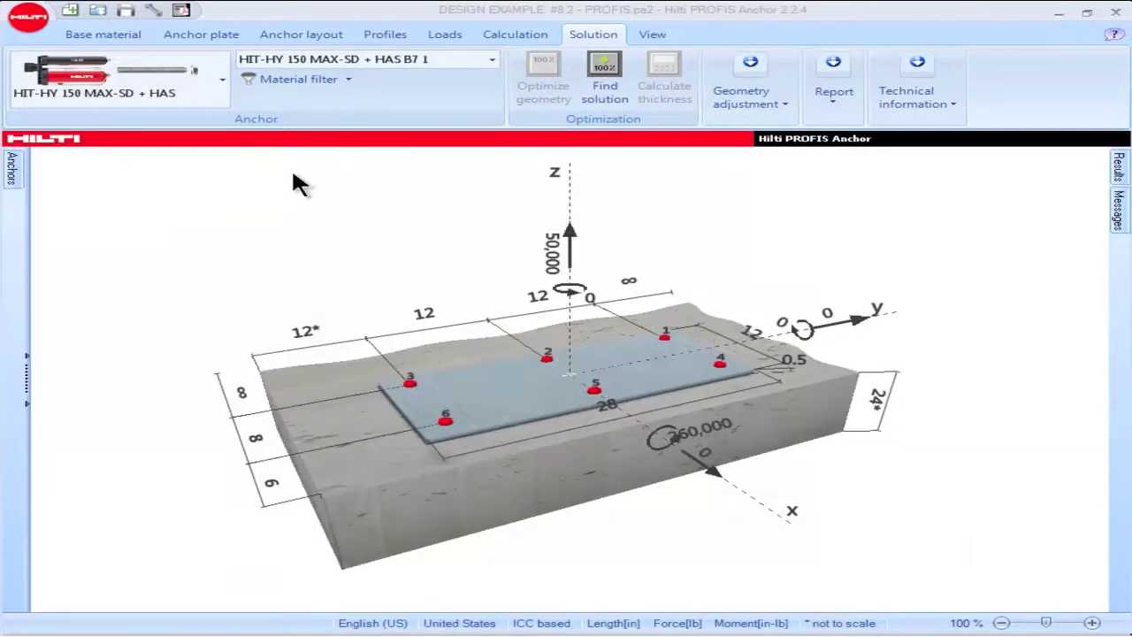
Step: Switch the anchor to stainless steel Kwik Bolt TZ, size SS 316 3/4 (4 3/4)
click(222, 80)
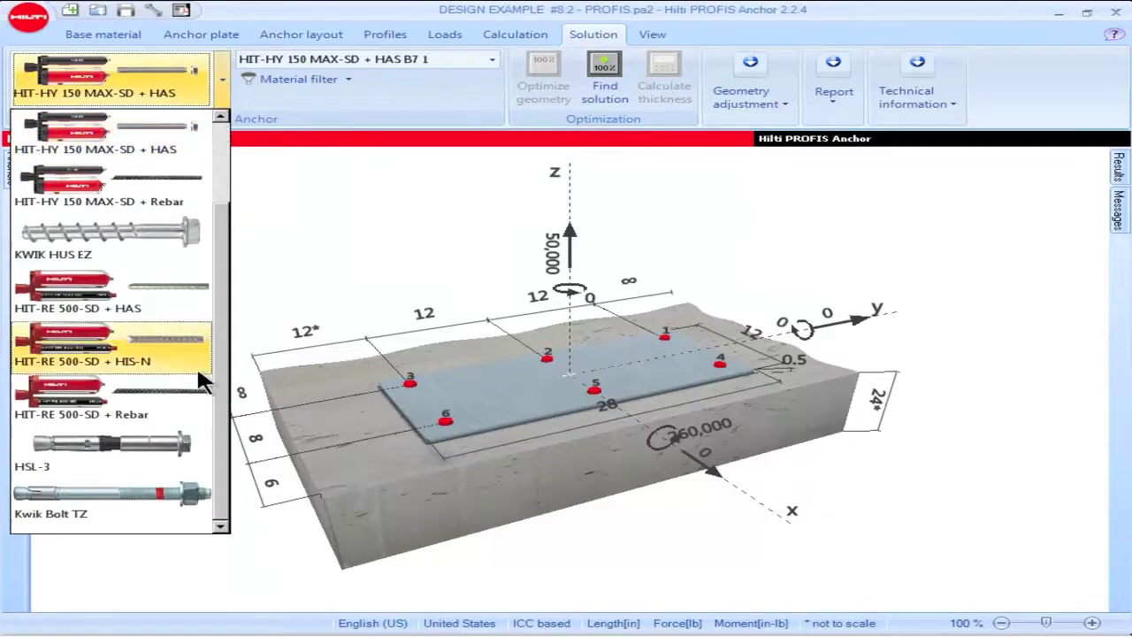
click(187, 501)
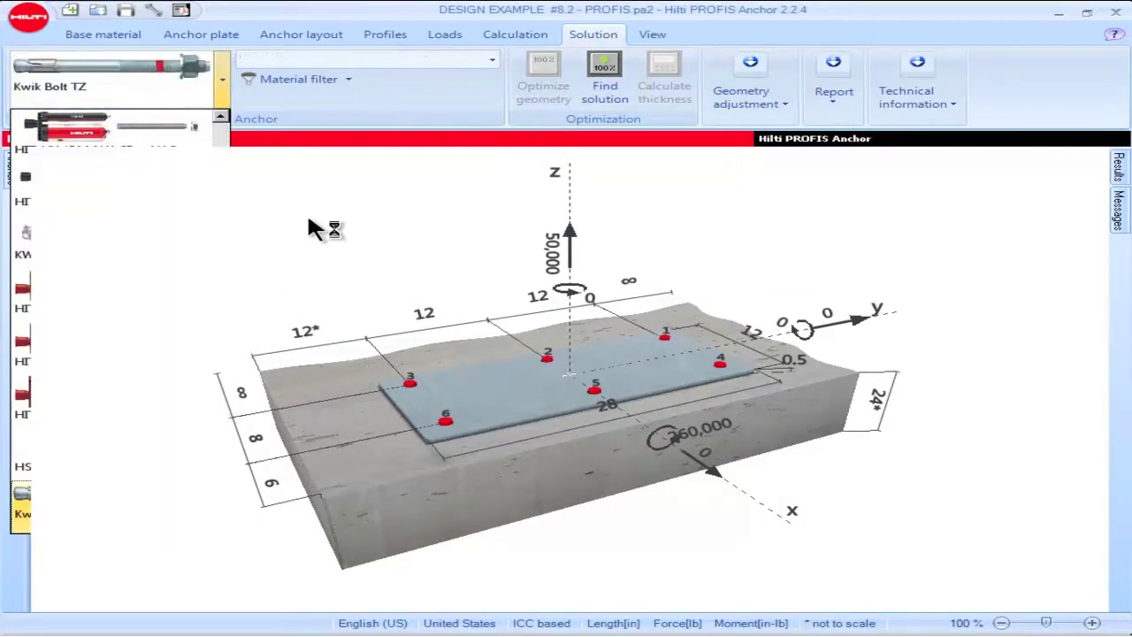
click(349, 78)
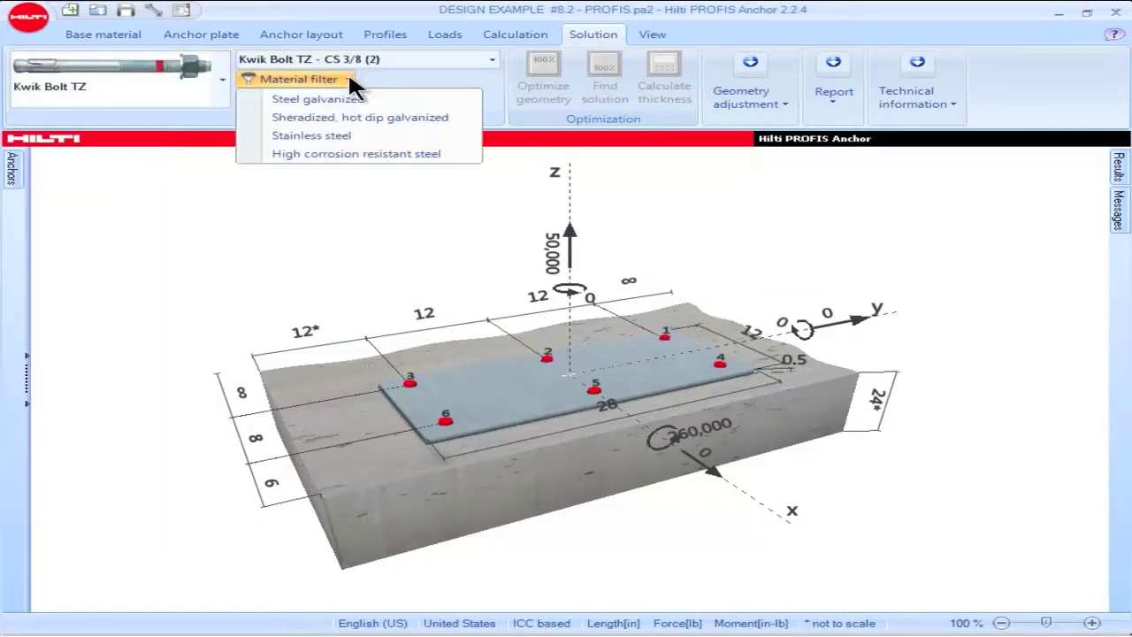
click(284, 139)
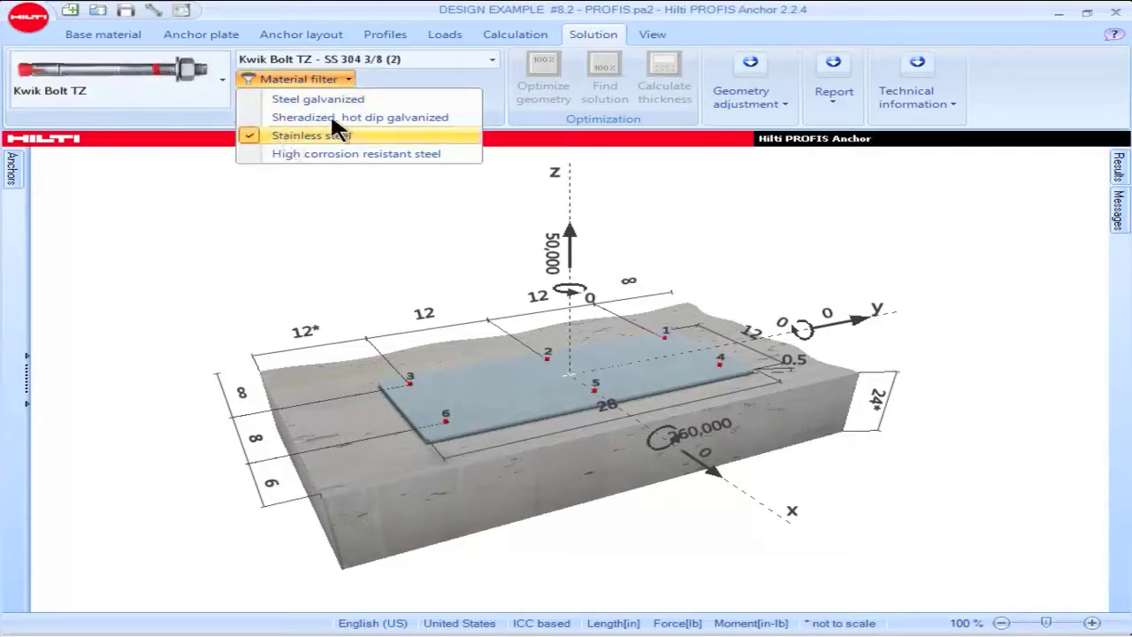
click(491, 62)
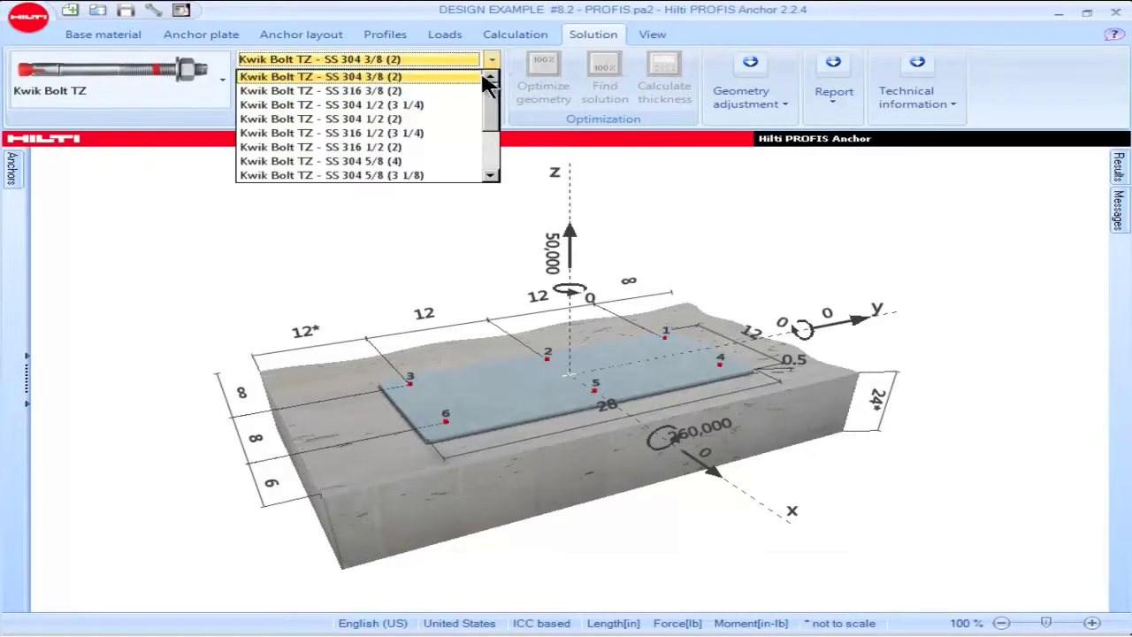
drag(488, 108, 487, 156)
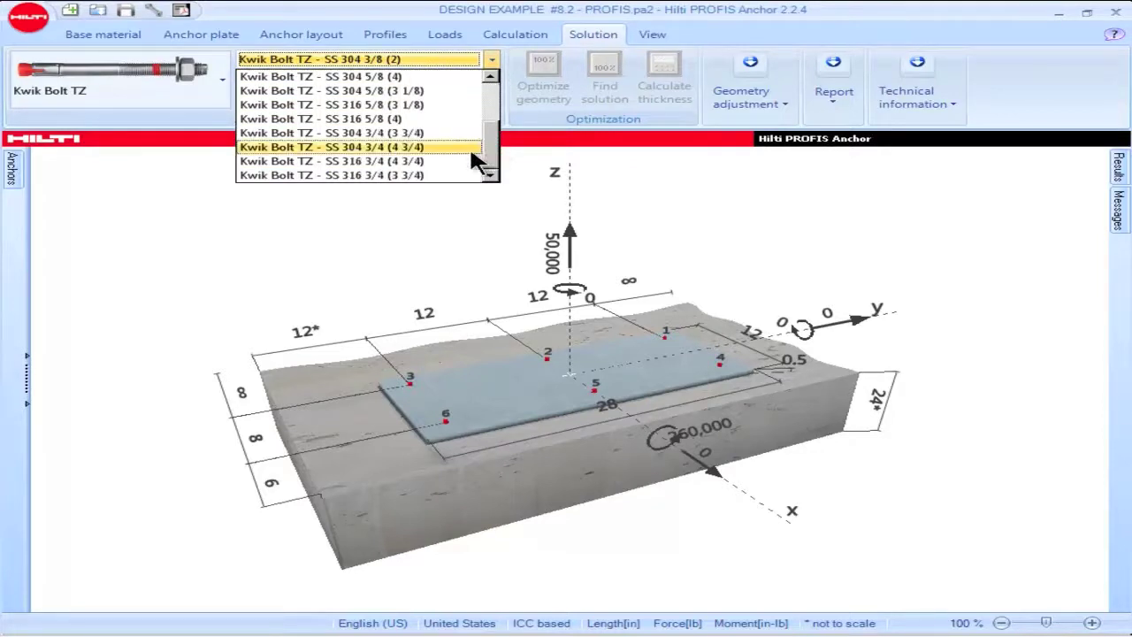
click(411, 160)
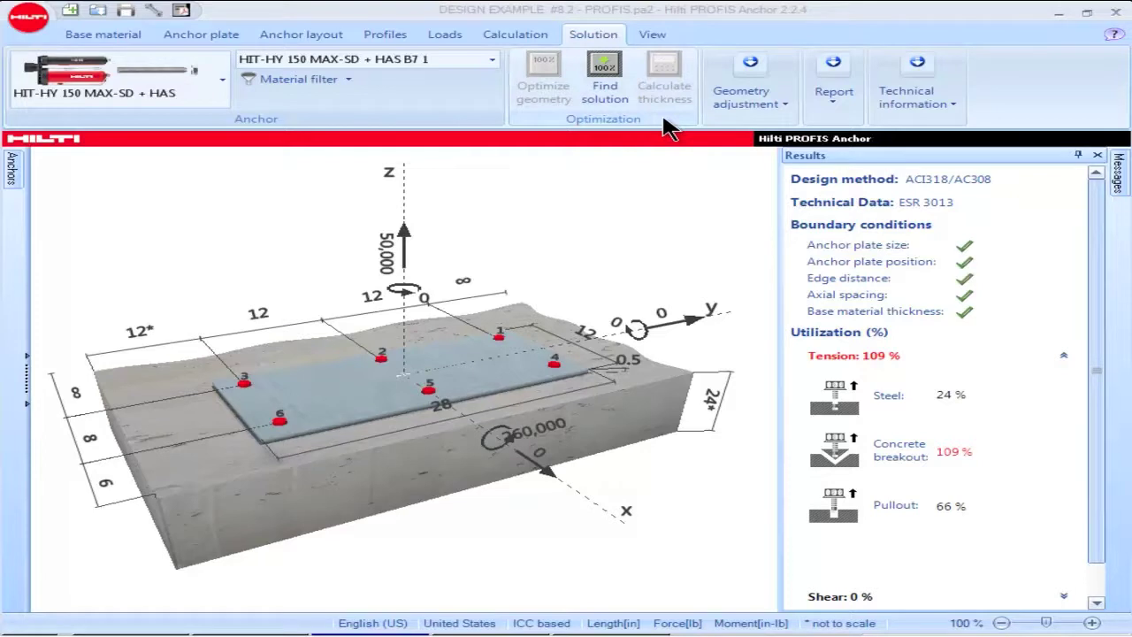
click(609, 81)
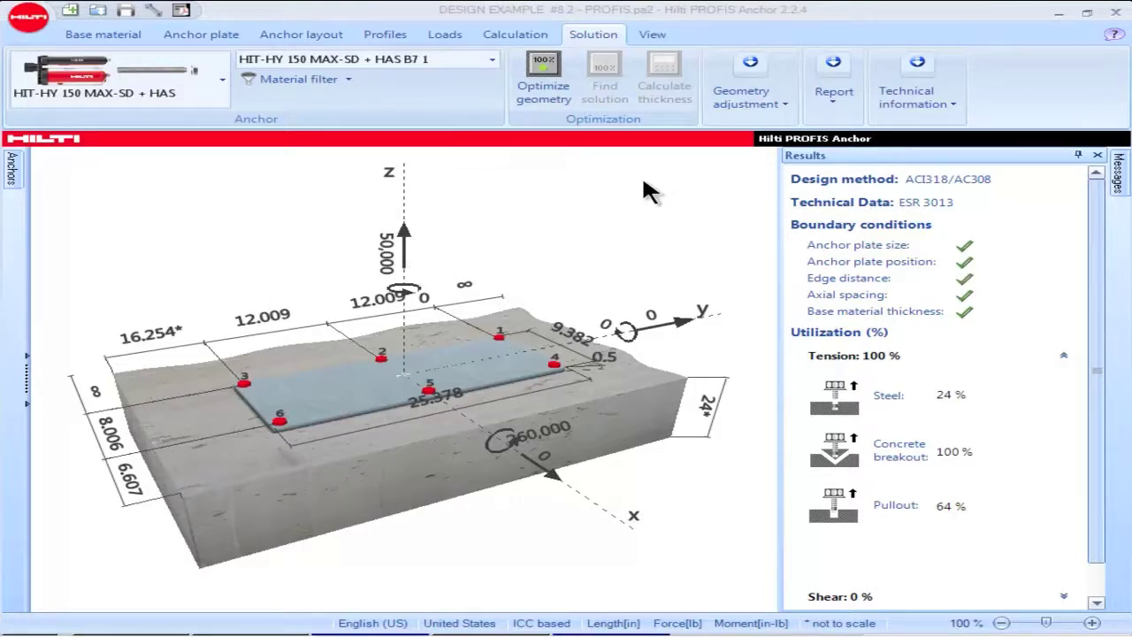
Step: Run Find solution on the Solution tab to optimize the anchor plate geometry
click(553, 88)
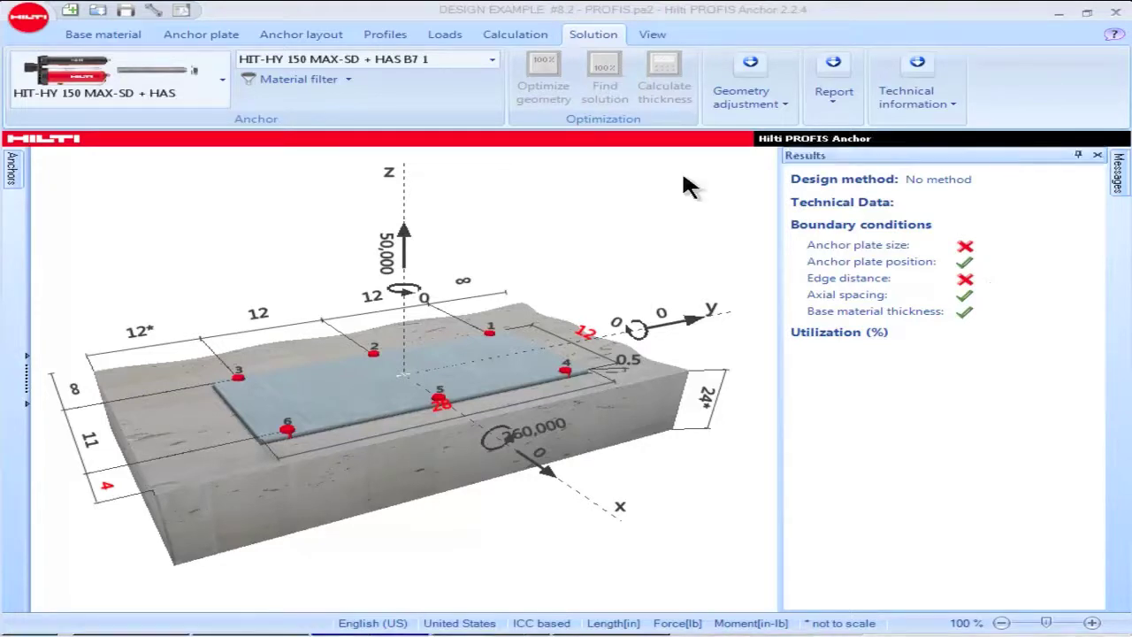
Step: Bring up the Geometry adjustment options for the failing plate size and edge distance
click(790, 105)
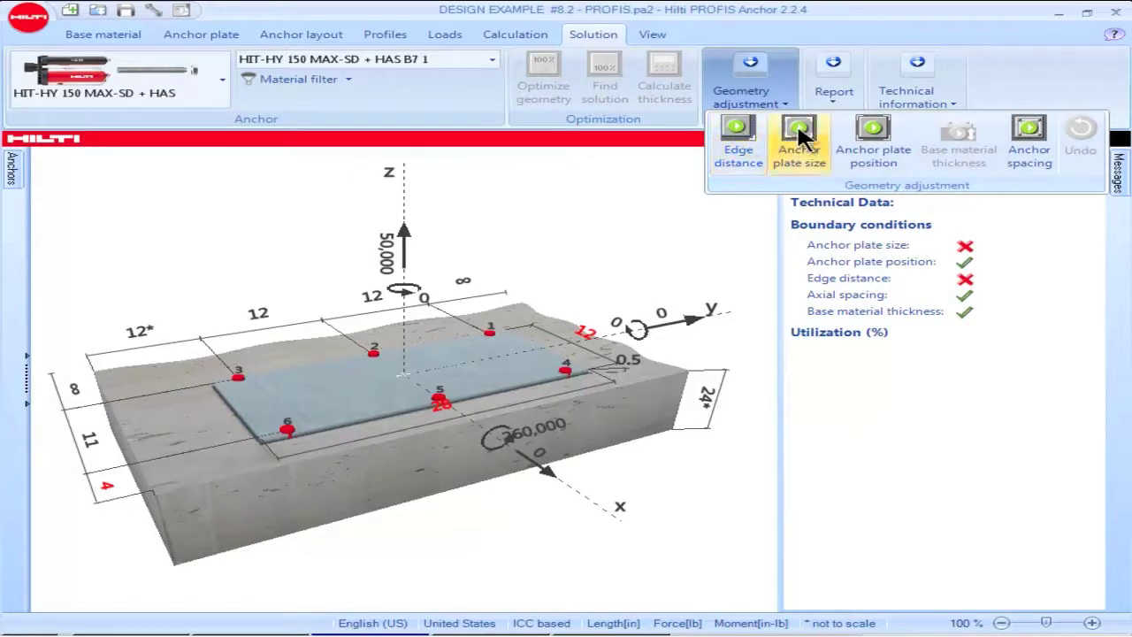
Step: Auto-adjust geometry to pass all checks, then re-optimize to 100% tension utilization
click(1034, 141)
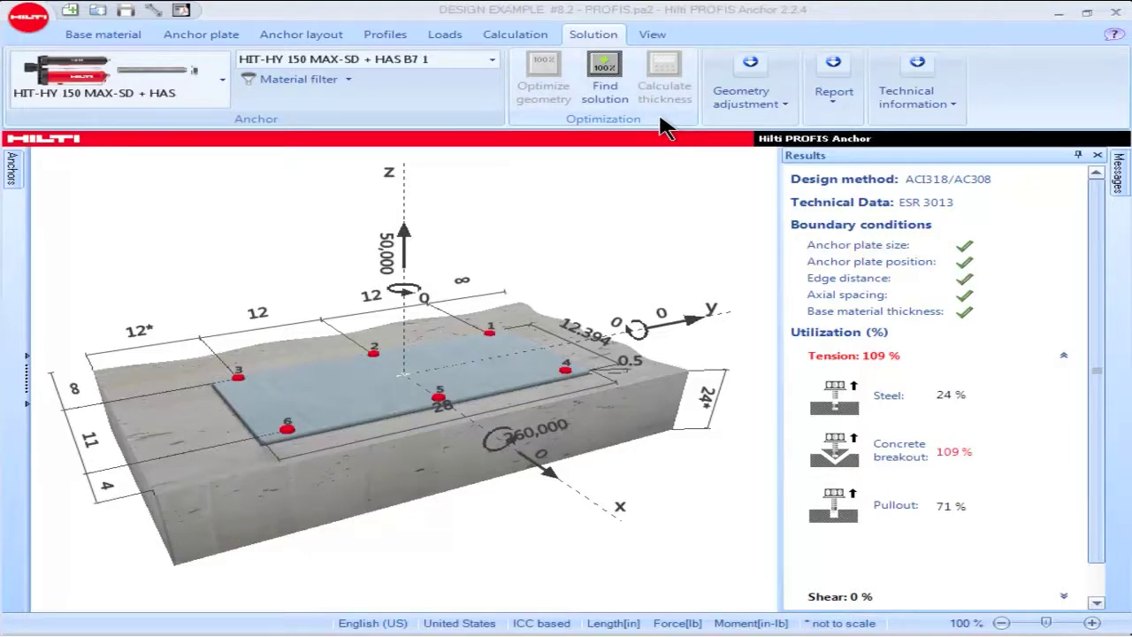
click(621, 85)
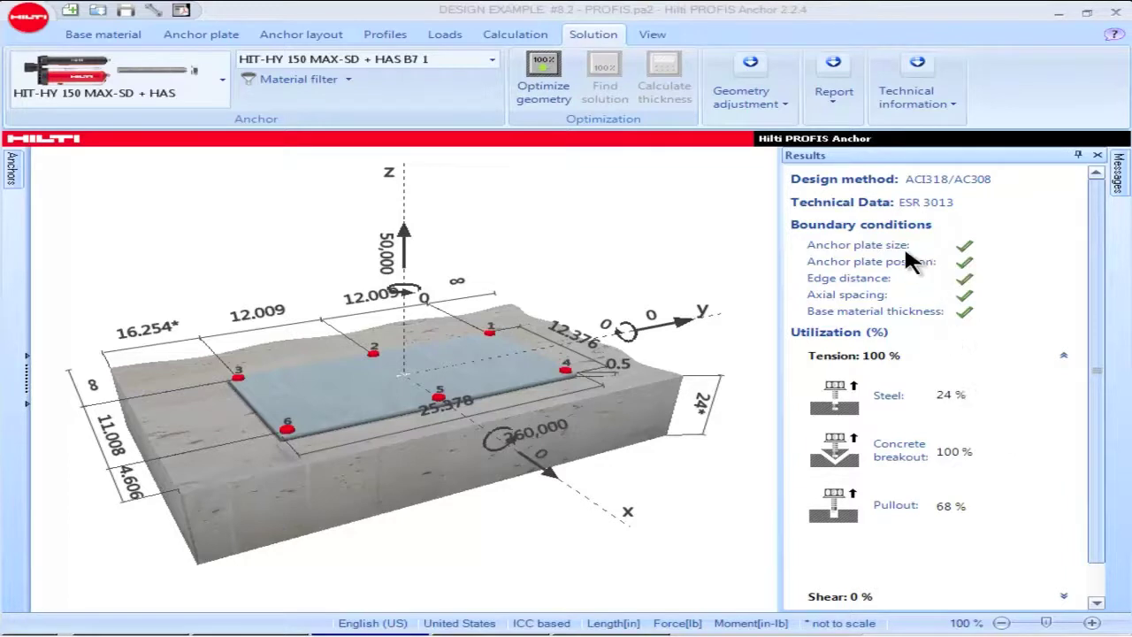
click(834, 104)
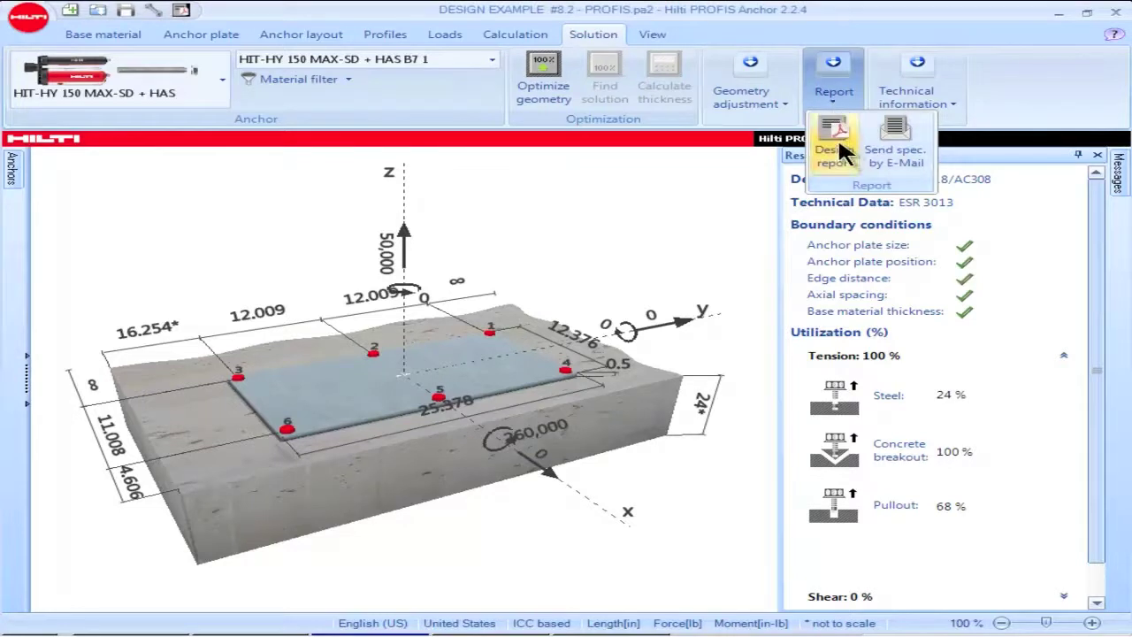
click(896, 148)
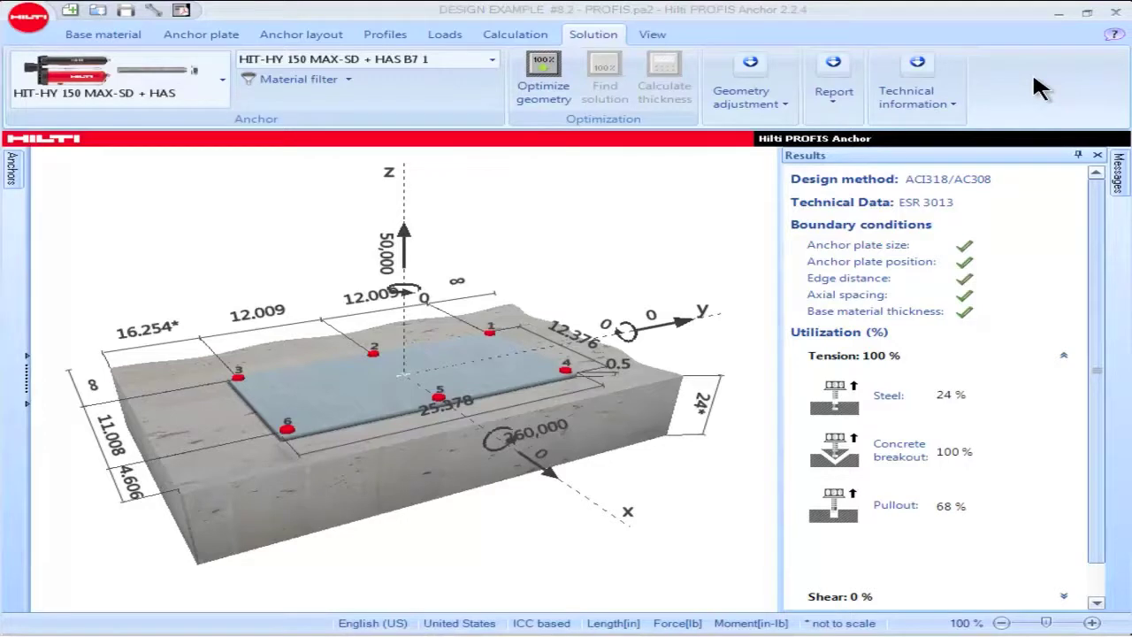
click(924, 99)
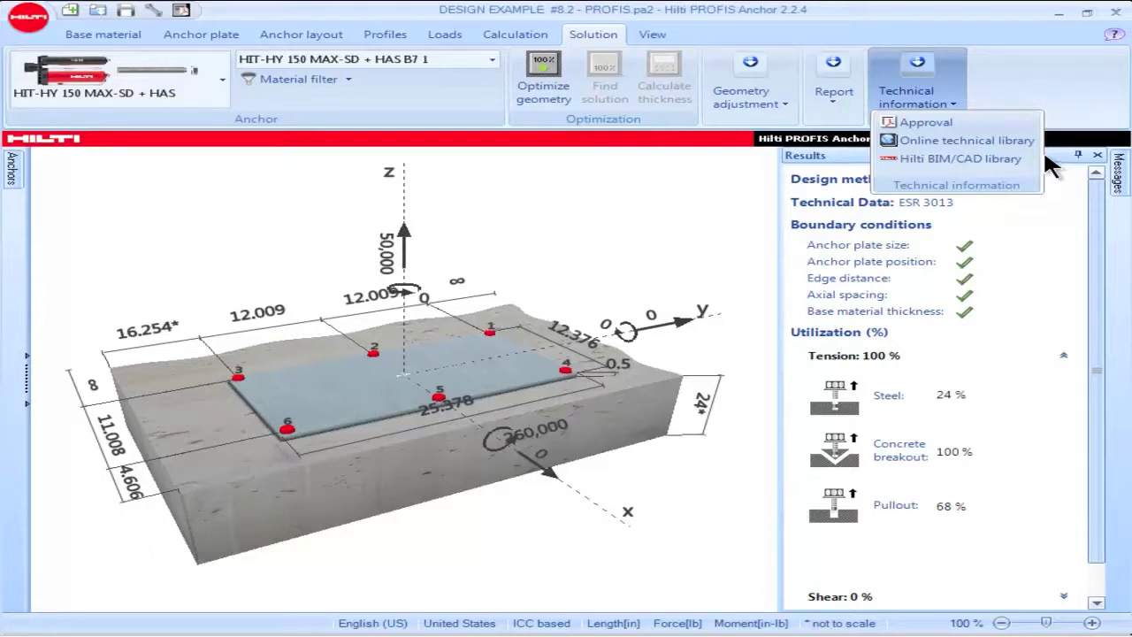
click(652, 176)
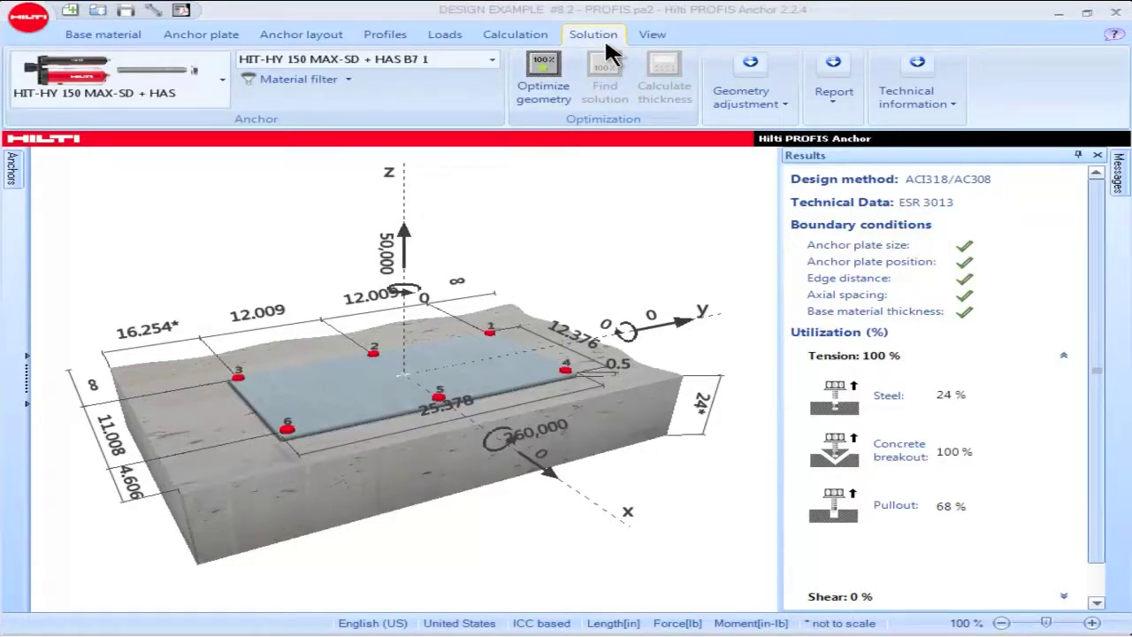
Step: Show the Resources page of the program options and choose Contact us
click(154, 23)
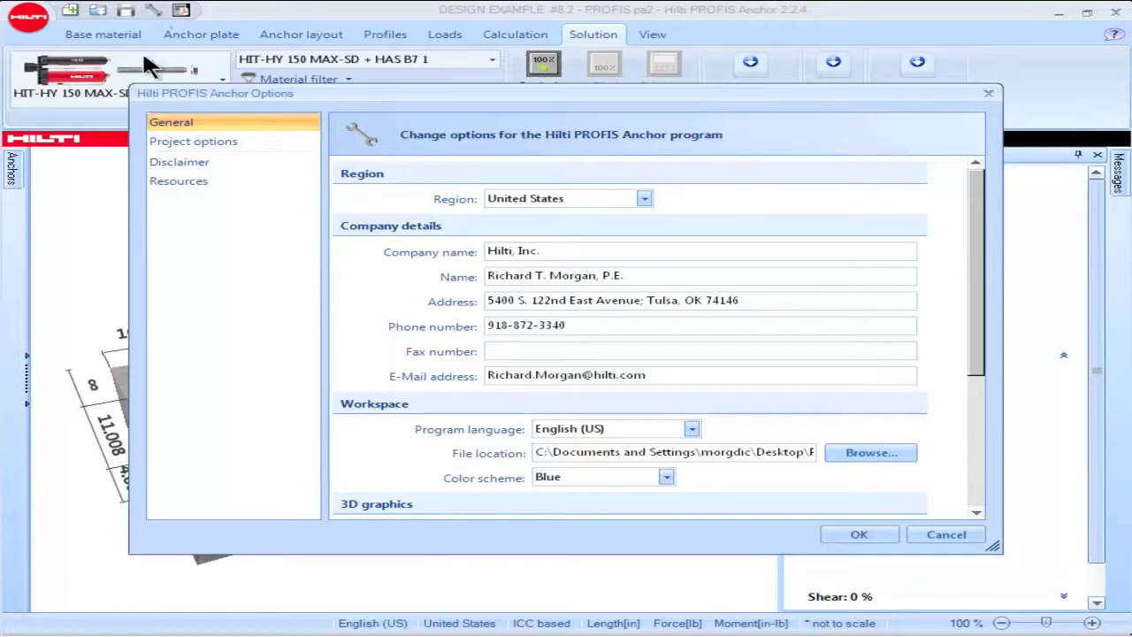
click(170, 188)
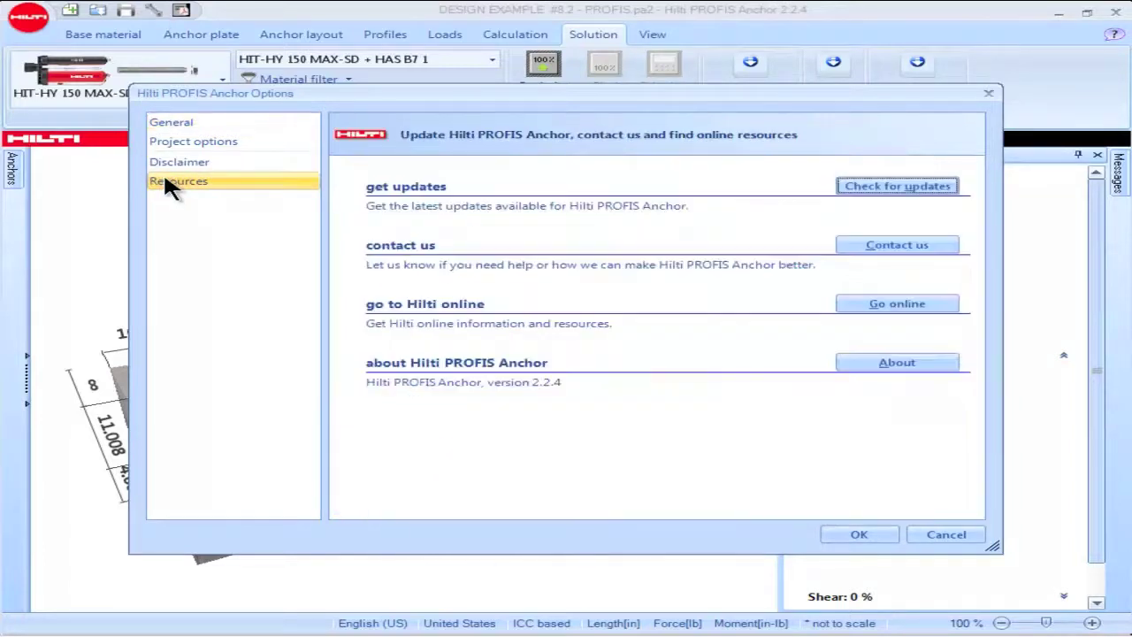
click(872, 246)
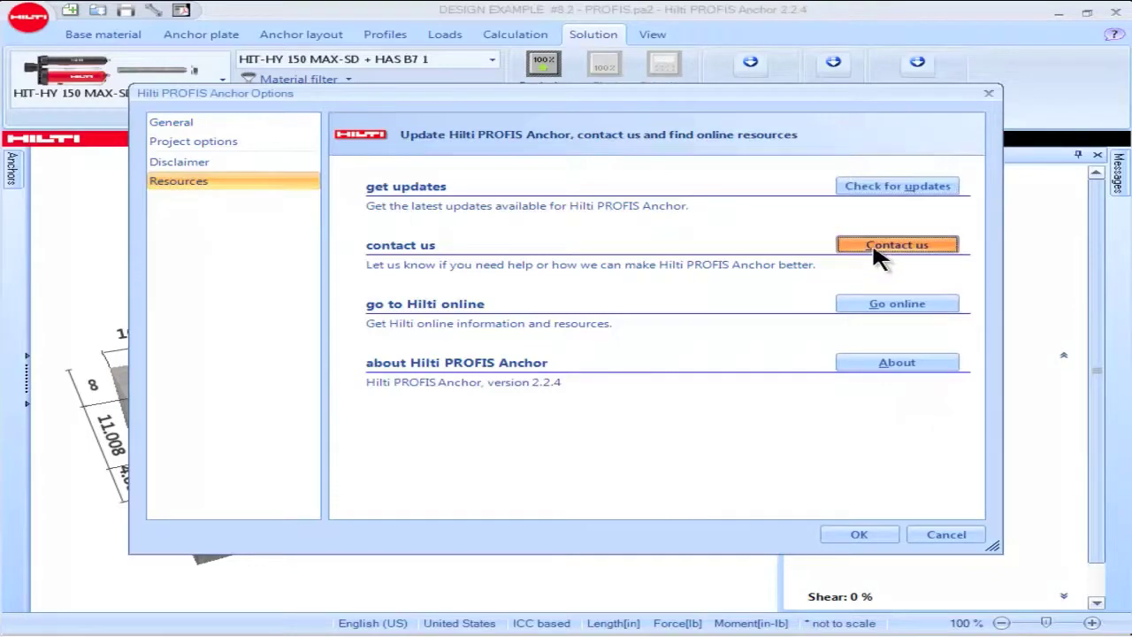